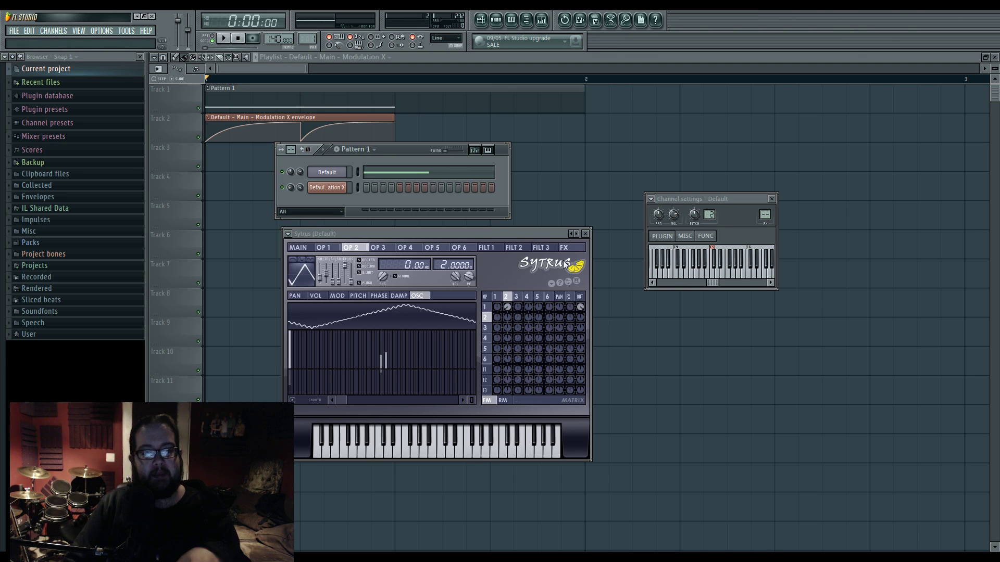
# Drag the Sytrus window slightly downward by its title bar
pyautogui.moveTo(513, 237); pyautogui.dragTo(517, 260)
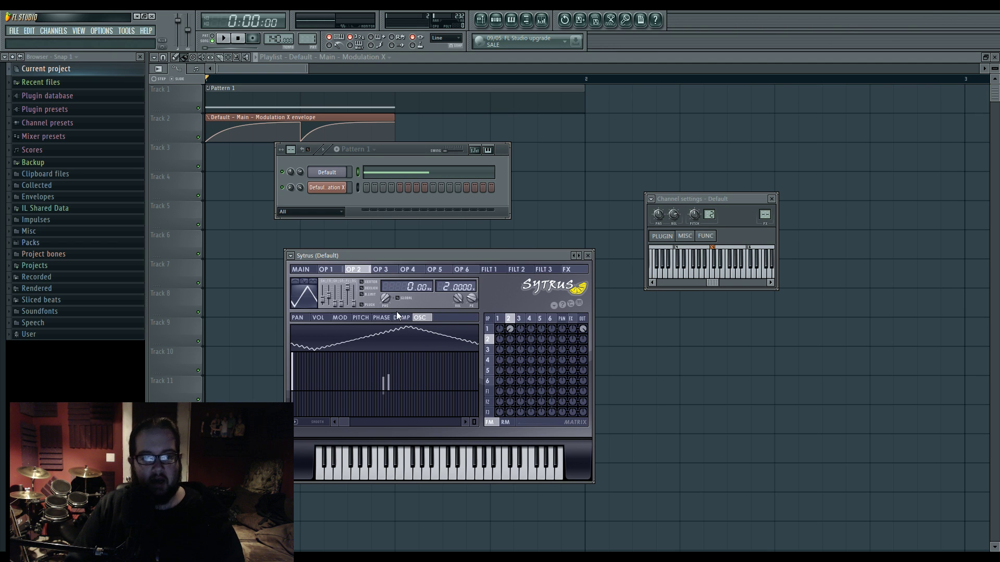
# Audition the pattern, then clear operator 2's extra harmonics to a clean triangle and shift its phase
pyautogui.press('space')
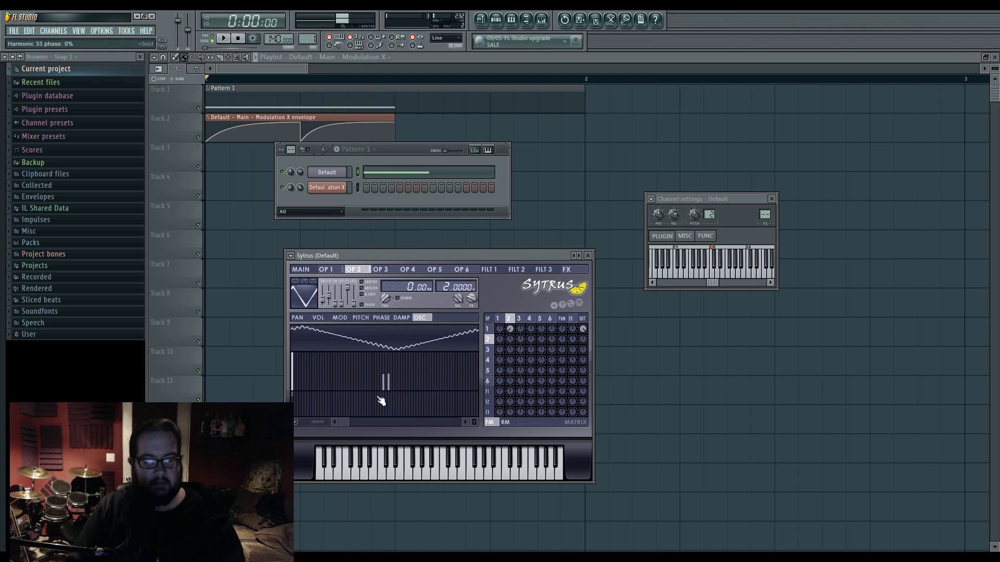
pyautogui.press('space')
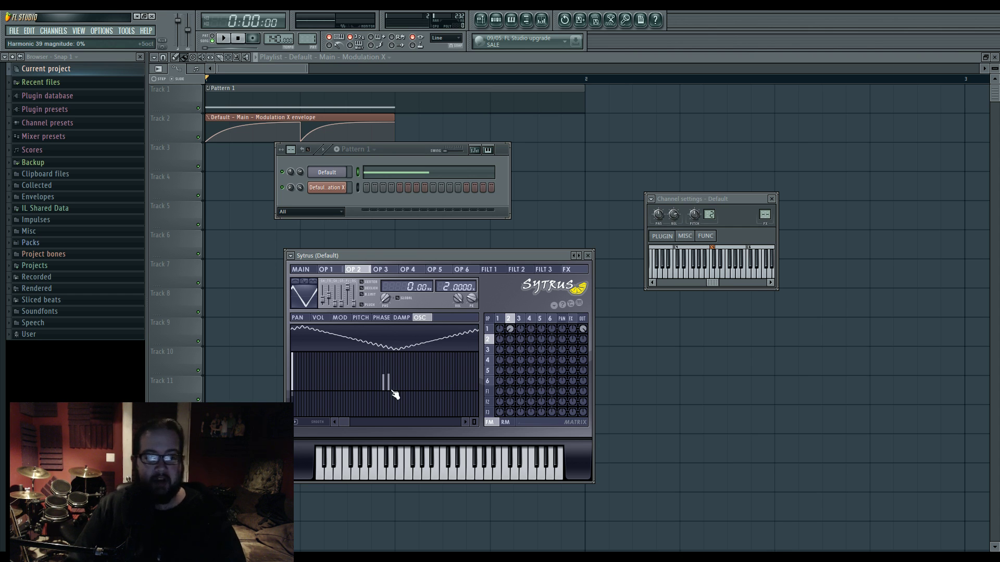
pyautogui.moveTo(346, 419); pyautogui.dragTo(393, 393)
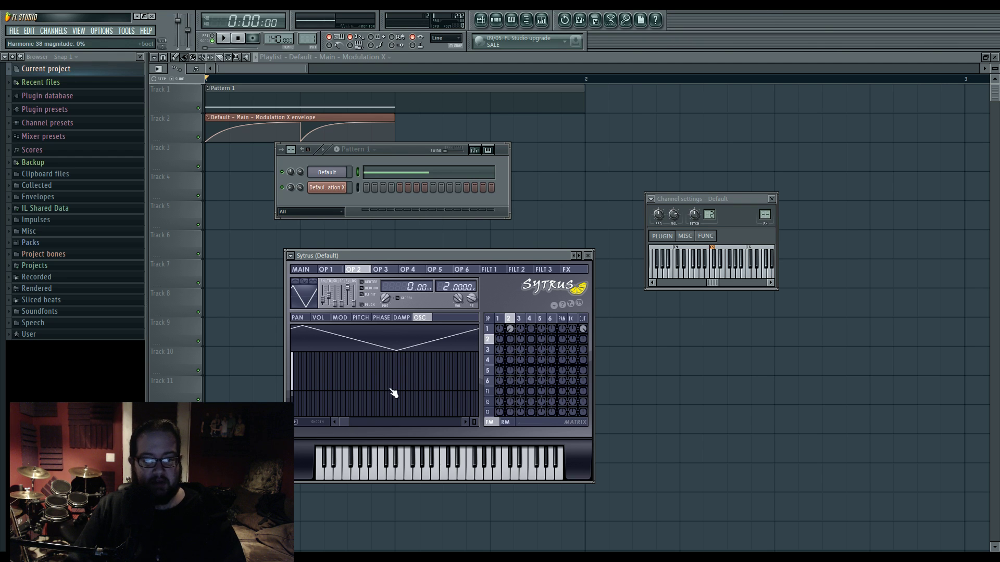
pyautogui.moveTo(300, 410); pyautogui.dragTo(292, 390)
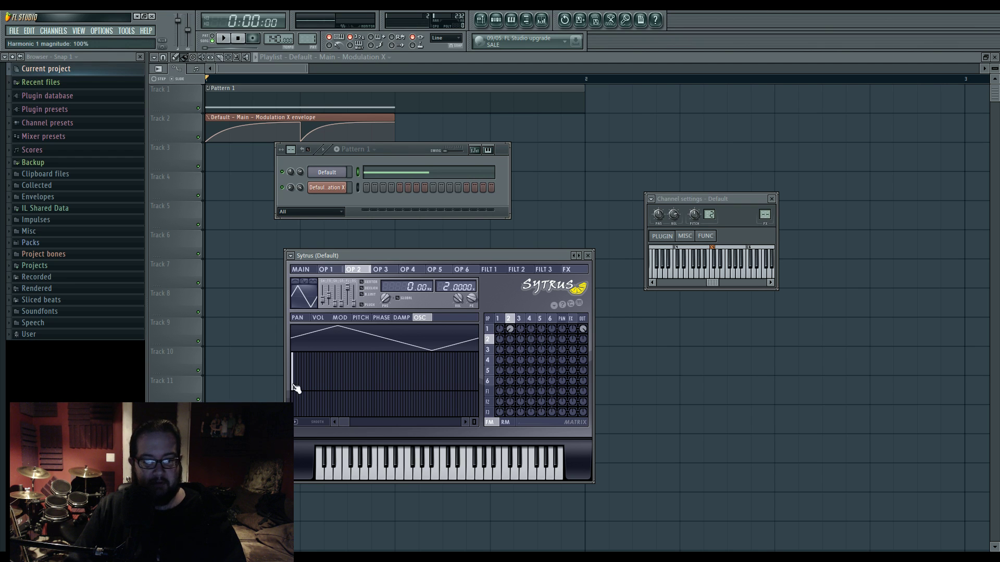
# Raise the matrix knob so operator 2 modulates operator 1, then show operator 1's Mod X envelope
pyautogui.click(504, 321)
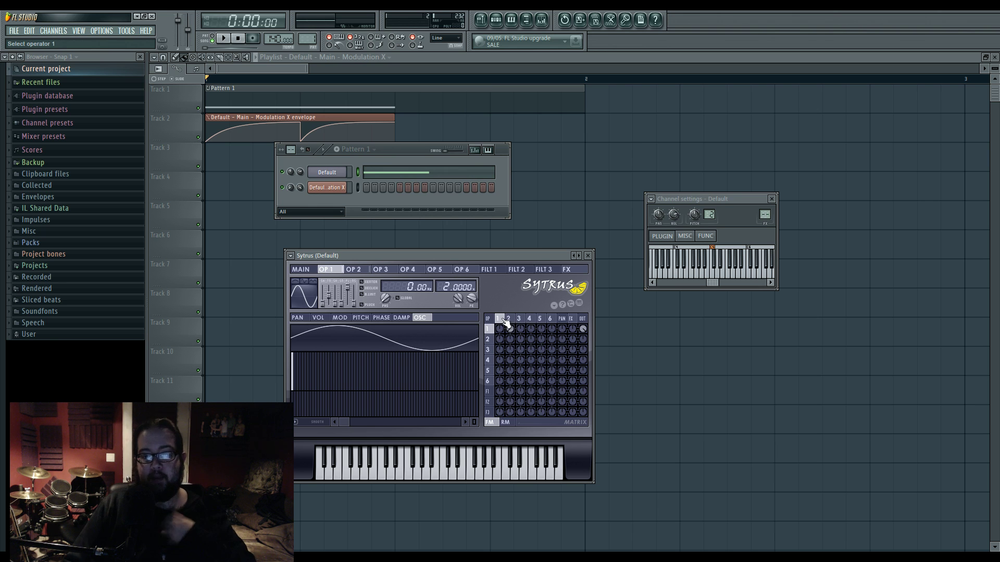
pyautogui.moveTo(507, 327); pyautogui.dragTo(497, 307)
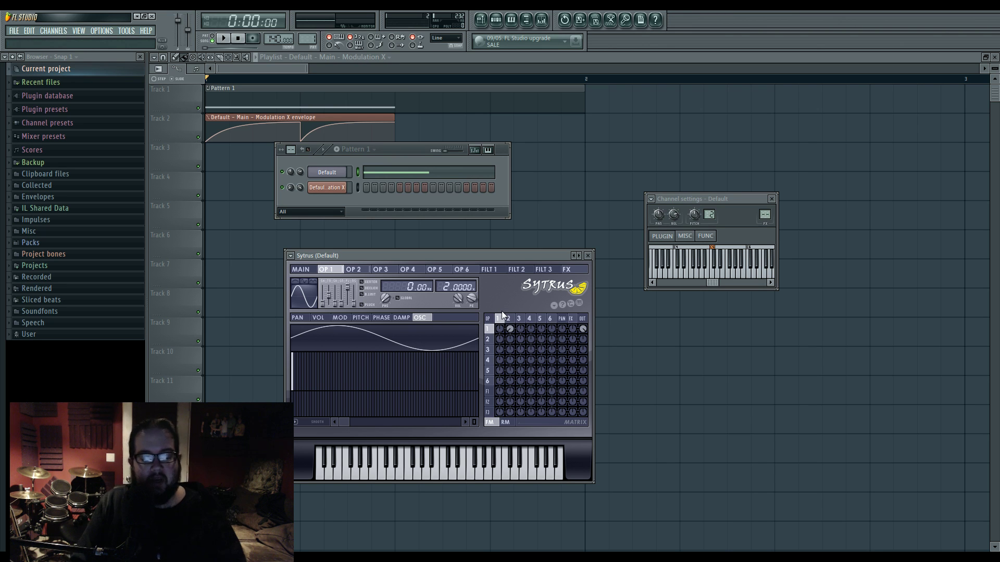
pyautogui.click(509, 318)
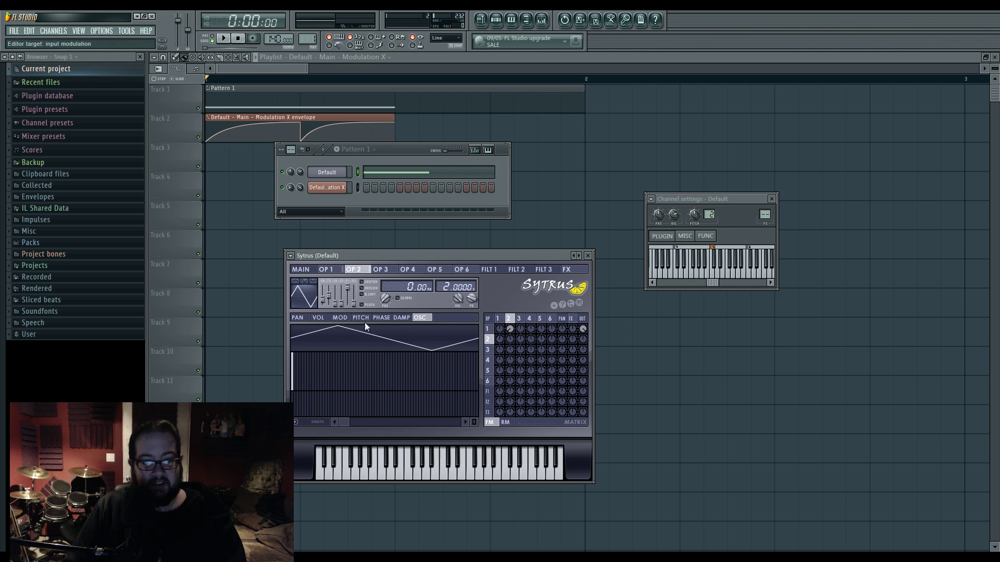
pyautogui.click(501, 319)
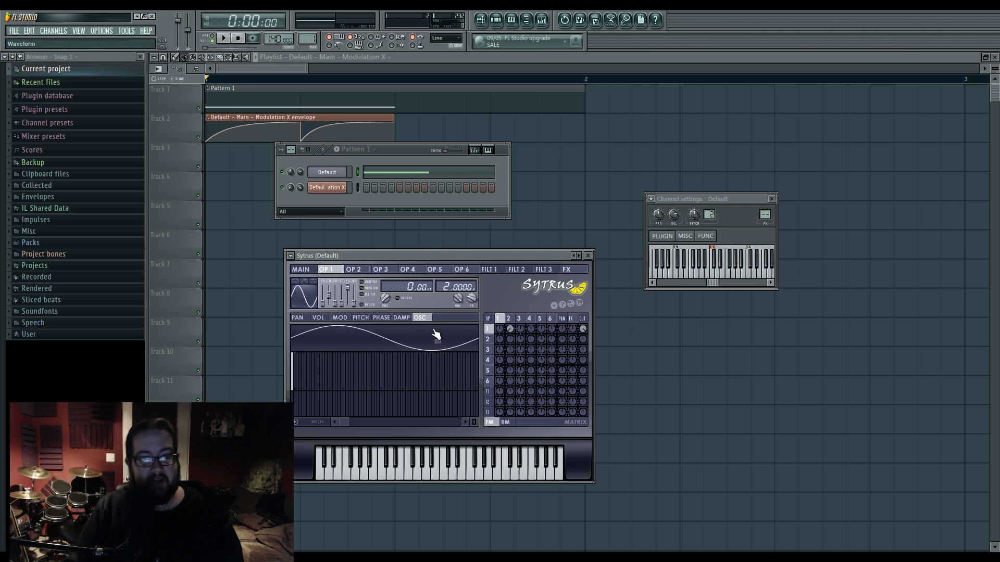
pyautogui.click(339, 317)
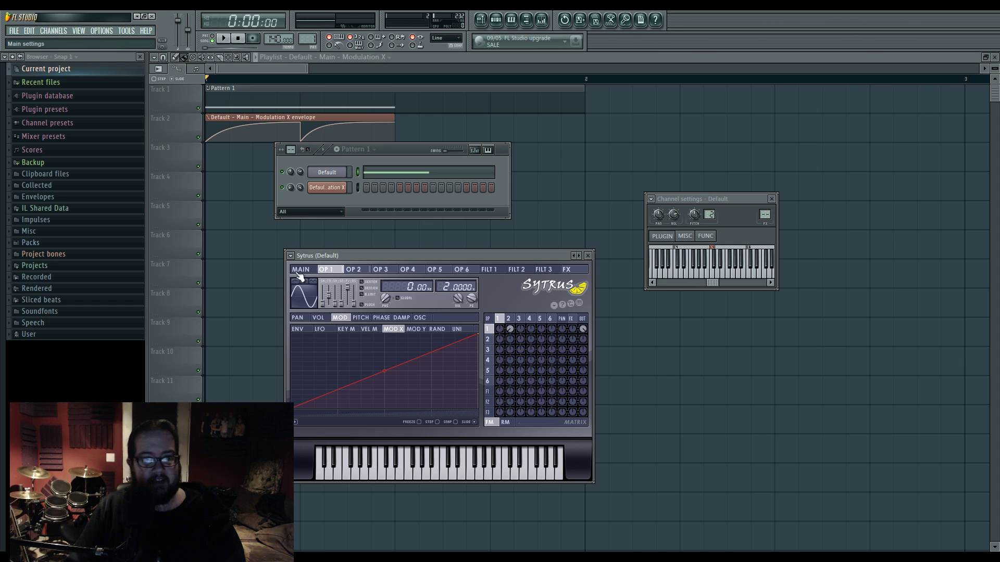
# Return Sytrus to its MAIN page and shift the window up and to the right
pyautogui.click(300, 269)
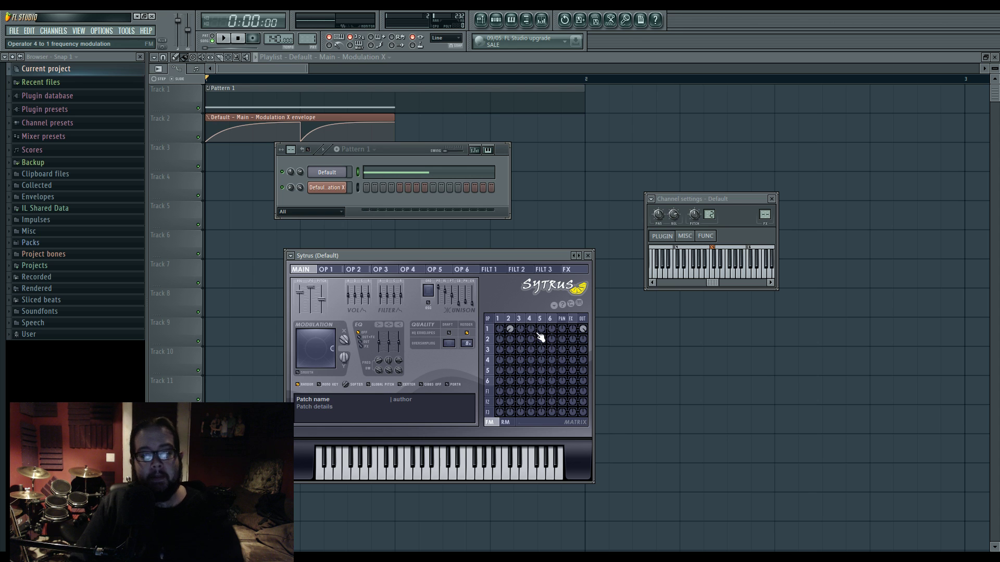
pyautogui.moveTo(506, 256); pyautogui.dragTo(524, 241)
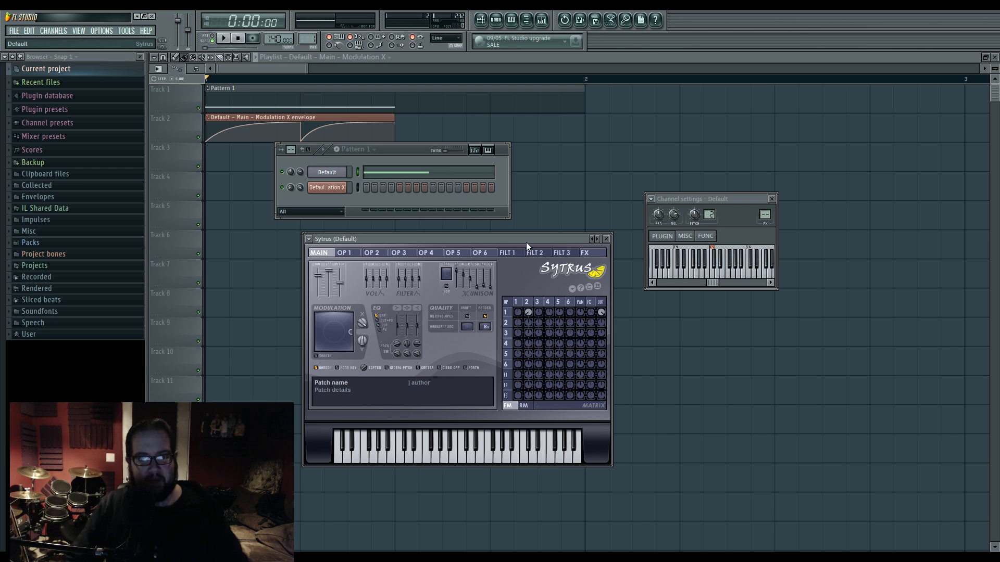
# Raise operator 3's frequency ratio to 64.0000 and play the pattern to hear it
pyautogui.click(528, 303)
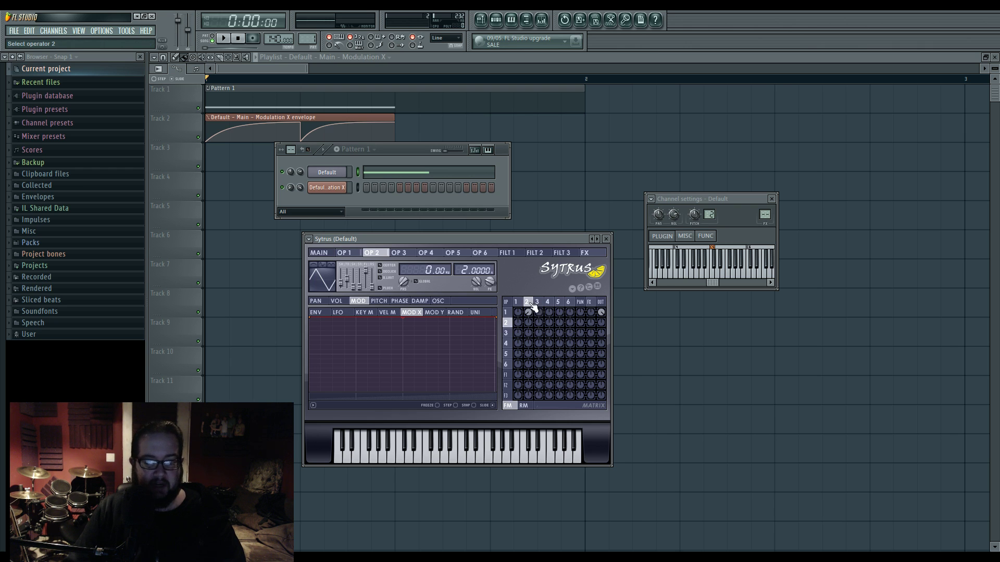
pyautogui.click(537, 302)
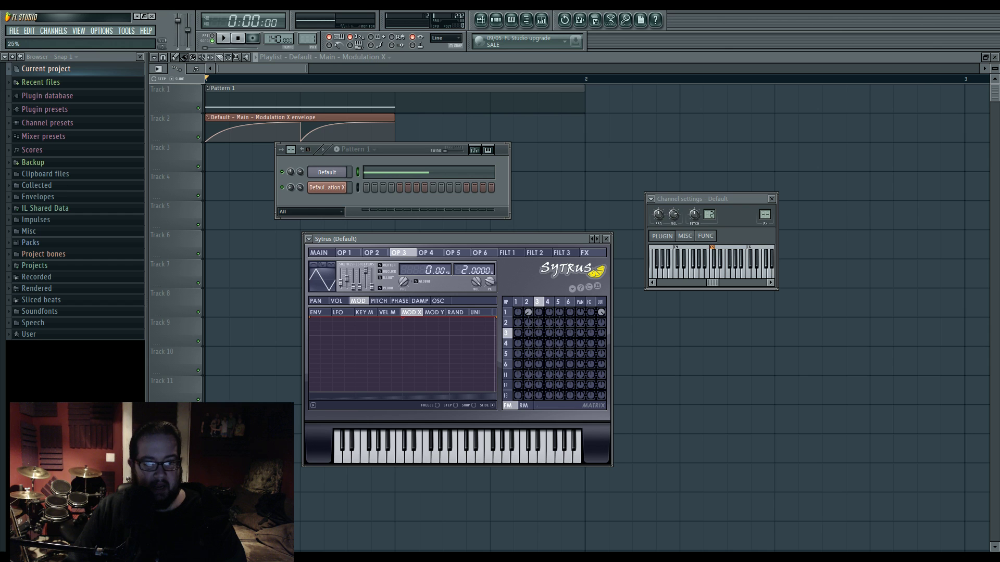
pyautogui.moveTo(464, 270); pyautogui.dragTo(464, 208)
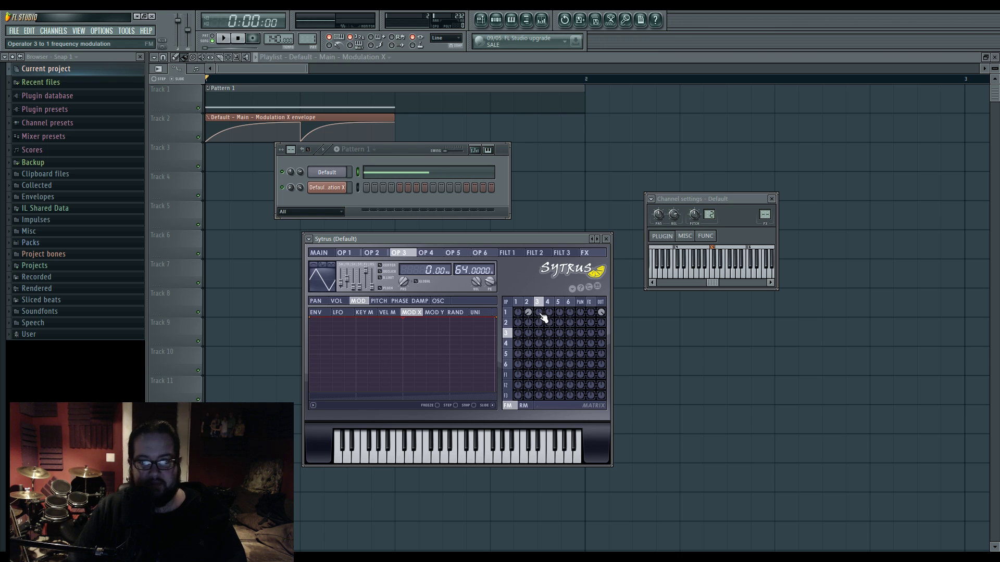
pyautogui.press('space')
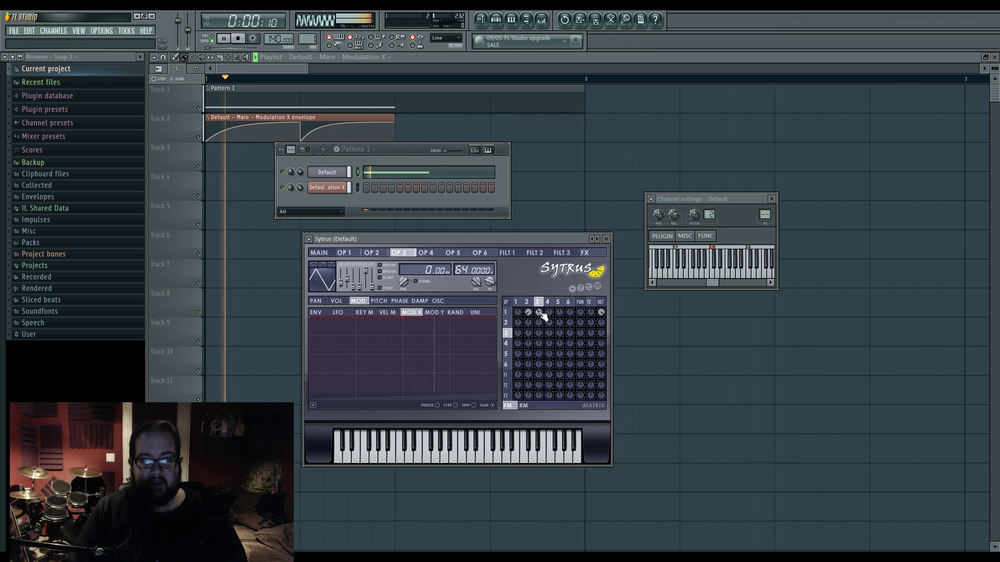
pyautogui.press('space')
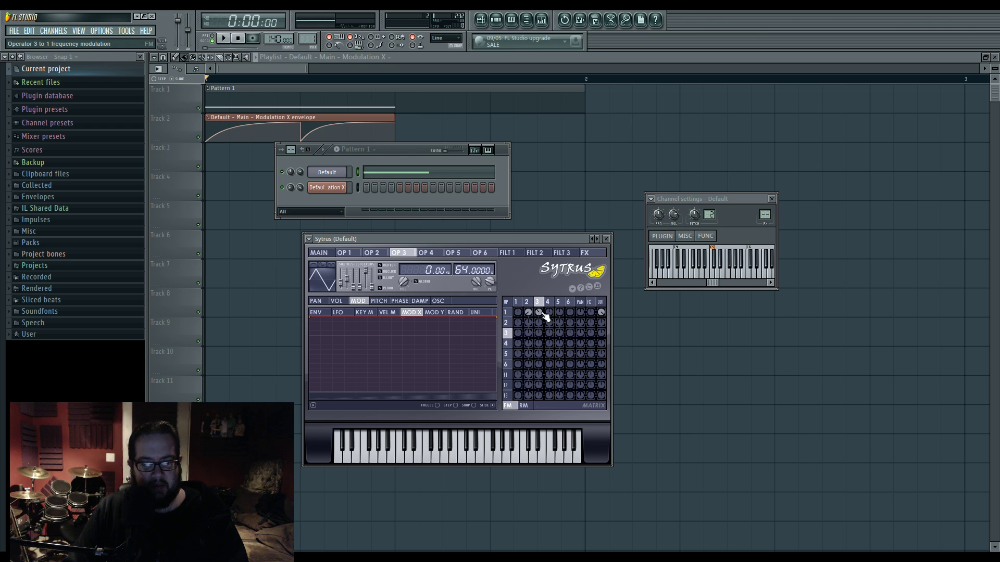
# Add harmonic 32 to operator 2's oscillator and audition it
pyautogui.click(527, 303)
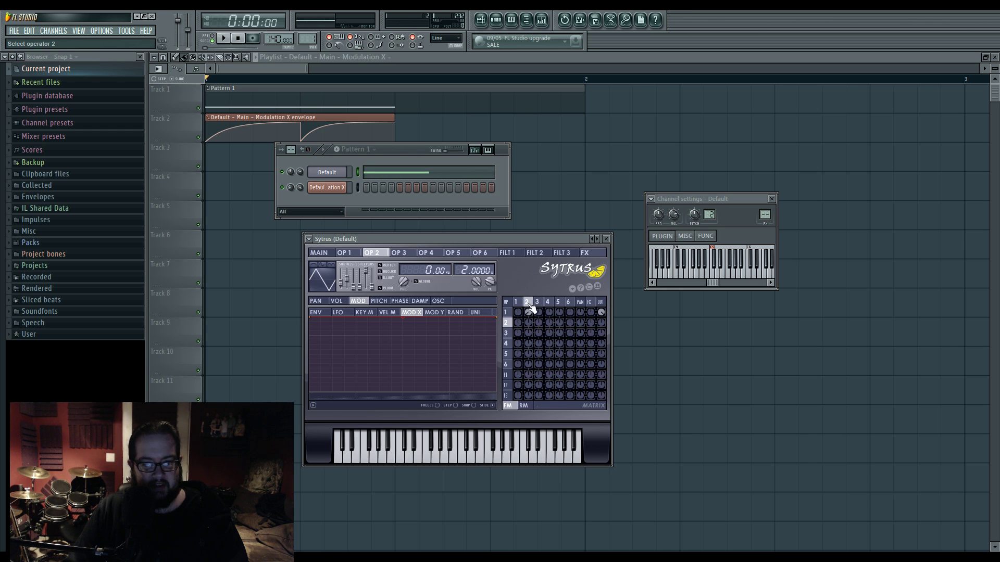
pyautogui.click(446, 302)
pyautogui.click(391, 355)
pyautogui.press('space')
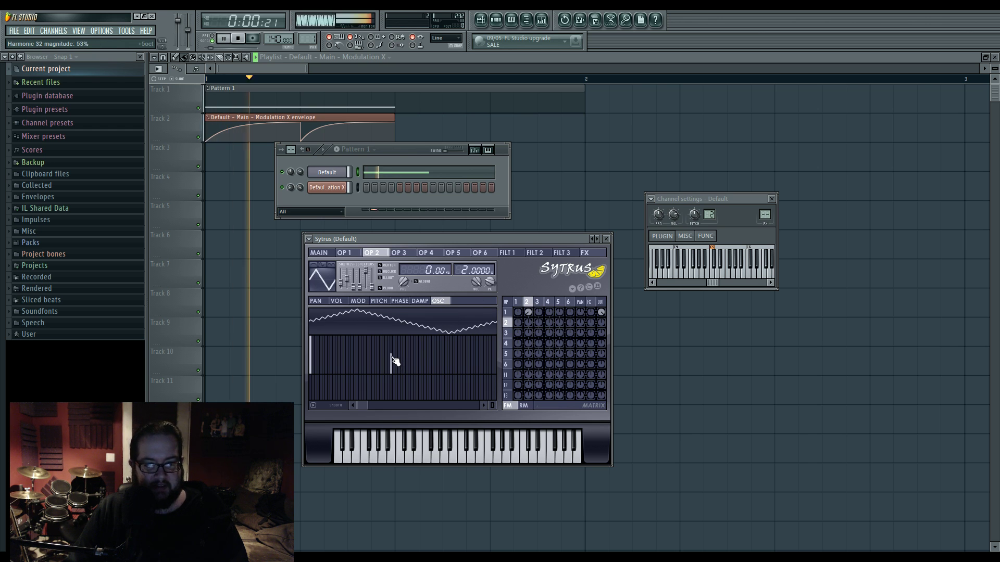
pyautogui.press('space')
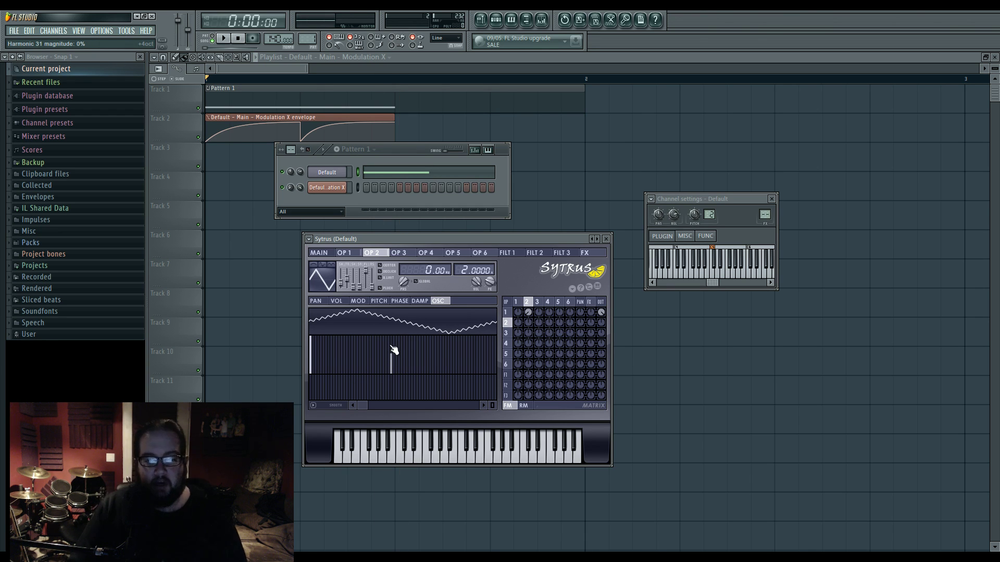
# Add two more harmonics beside it, slope them downward while playing, then clear the smaller ones
pyautogui.click(527, 309)
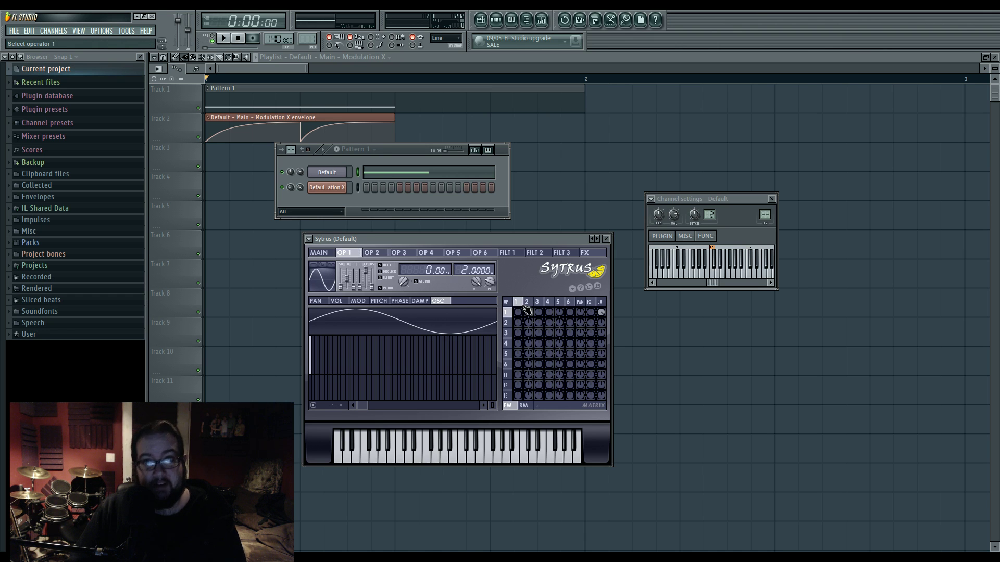
pyautogui.click(528, 307)
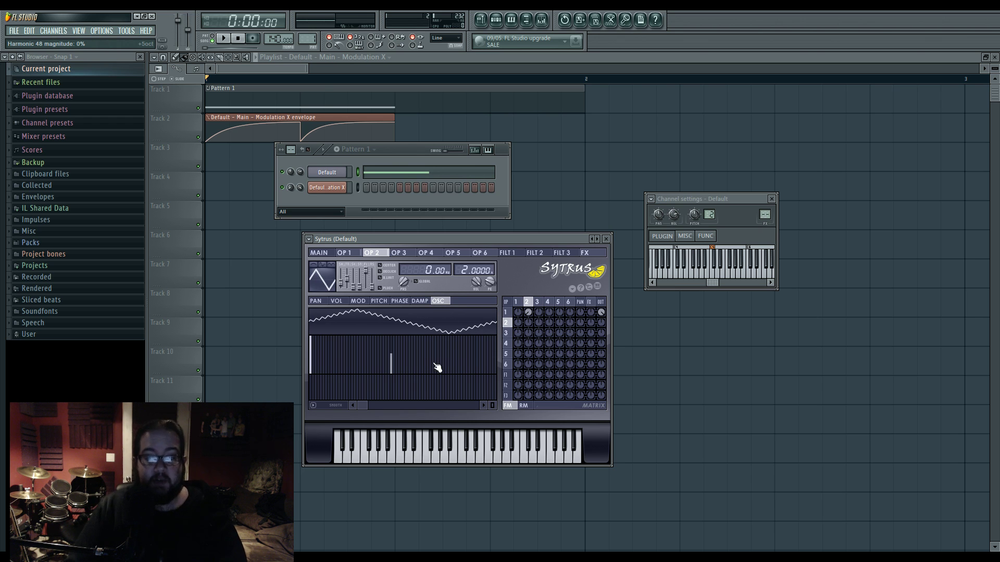
pyautogui.click(401, 359)
pyautogui.click(396, 359)
pyautogui.press('space')
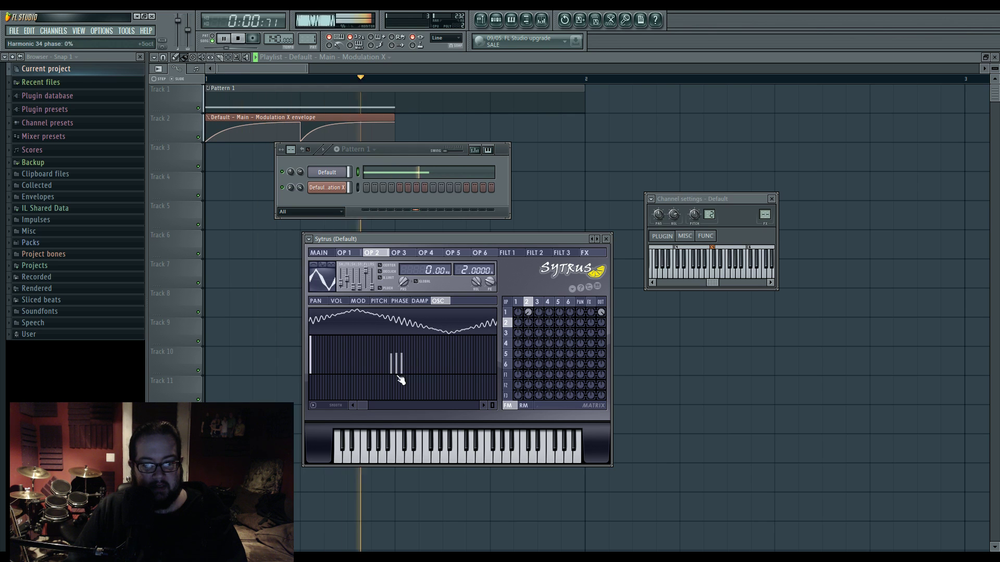
pyautogui.moveTo(396, 360); pyautogui.dragTo(402, 371)
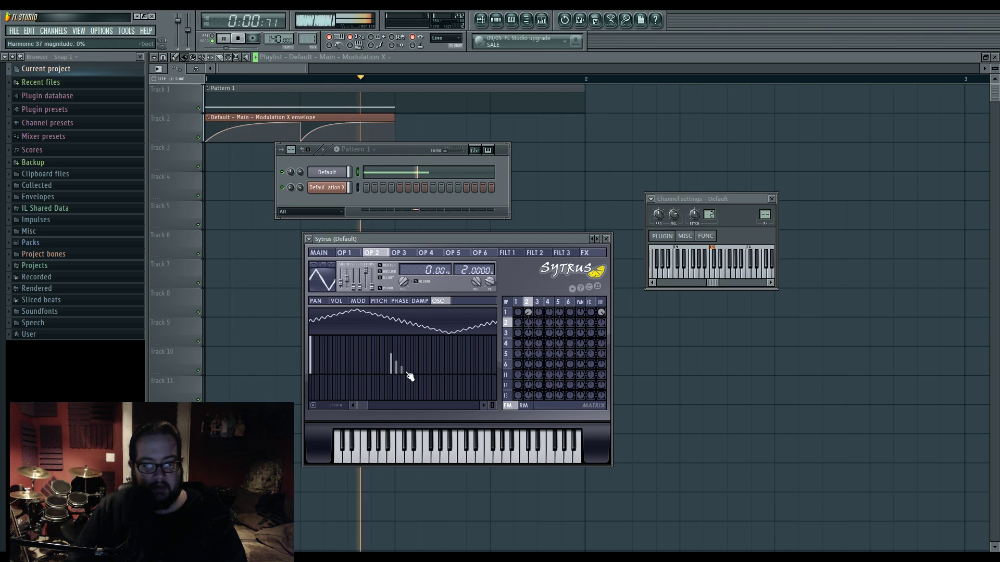
pyautogui.press('space')
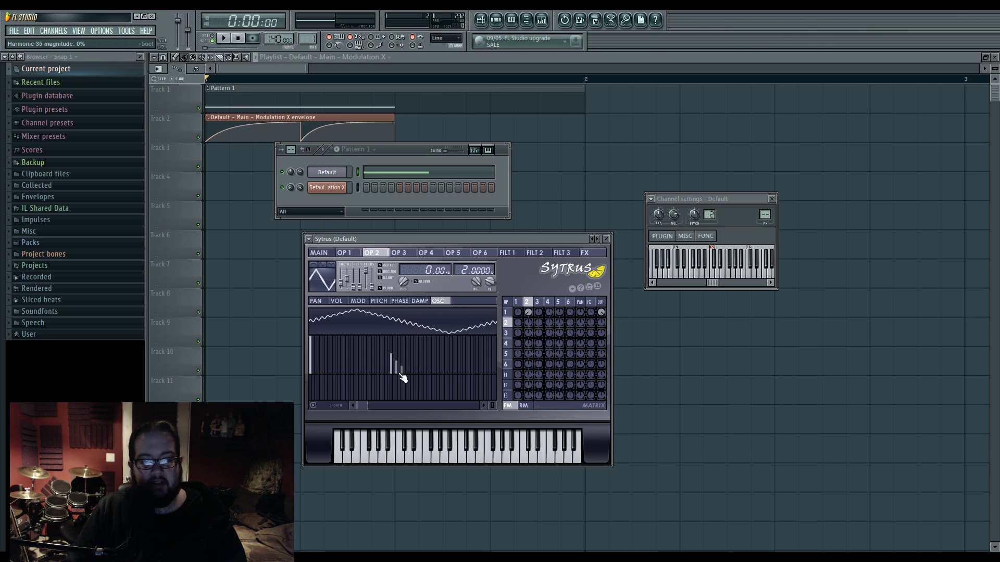
pyautogui.moveTo(400, 372); pyautogui.dragTo(403, 386)
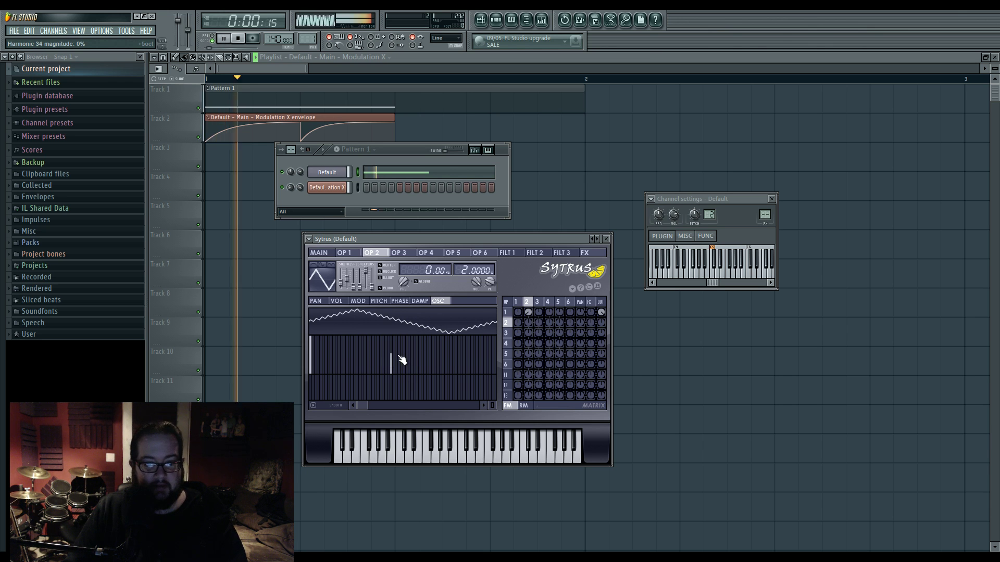
# Clear the harmonic and audition single harmonics higher up the series, ending around harmonic 47
pyautogui.rightClick(391, 367)
pyautogui.click(415, 364)
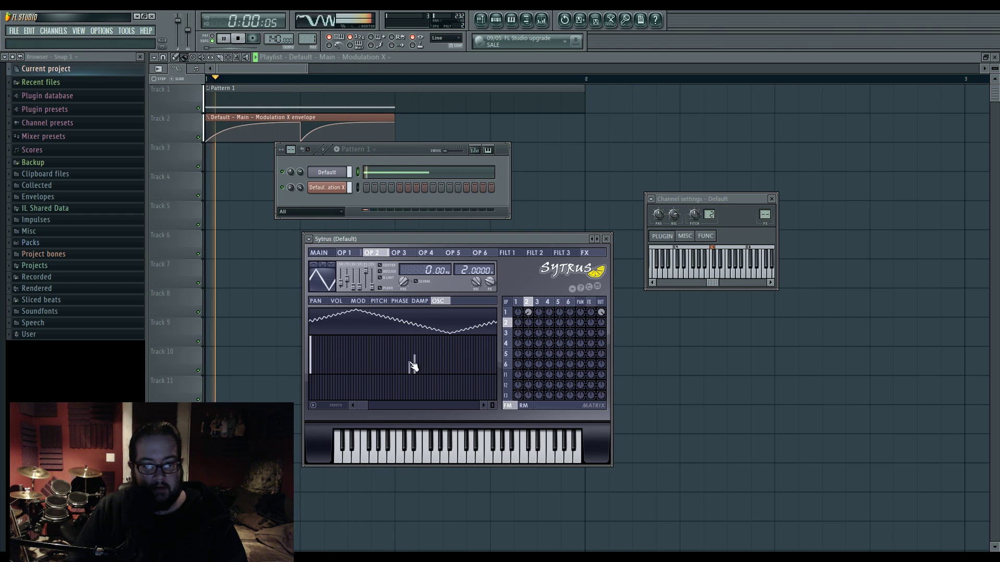
pyautogui.click(409, 362)
pyautogui.press('space')
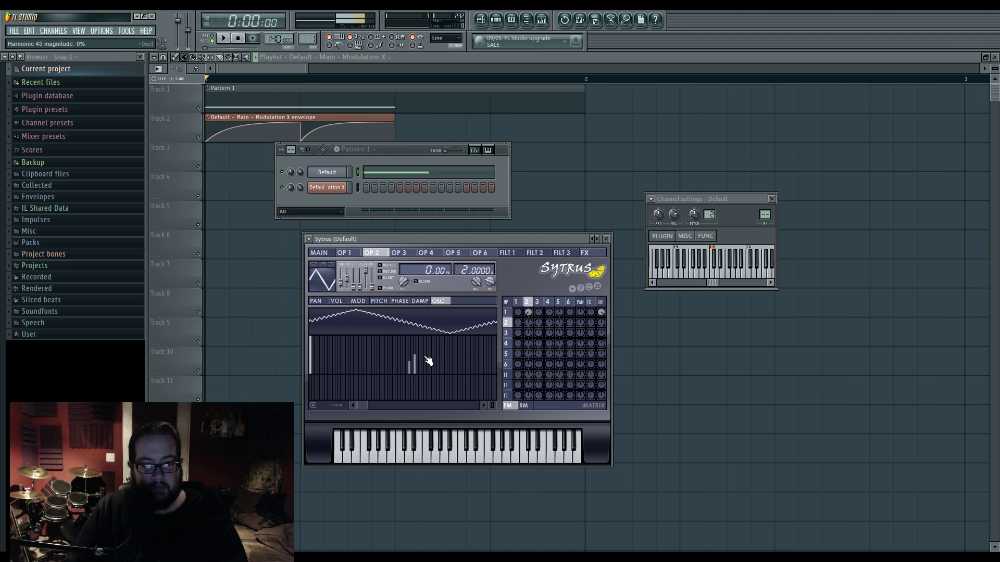
pyautogui.click(425, 363)
pyautogui.press('space')
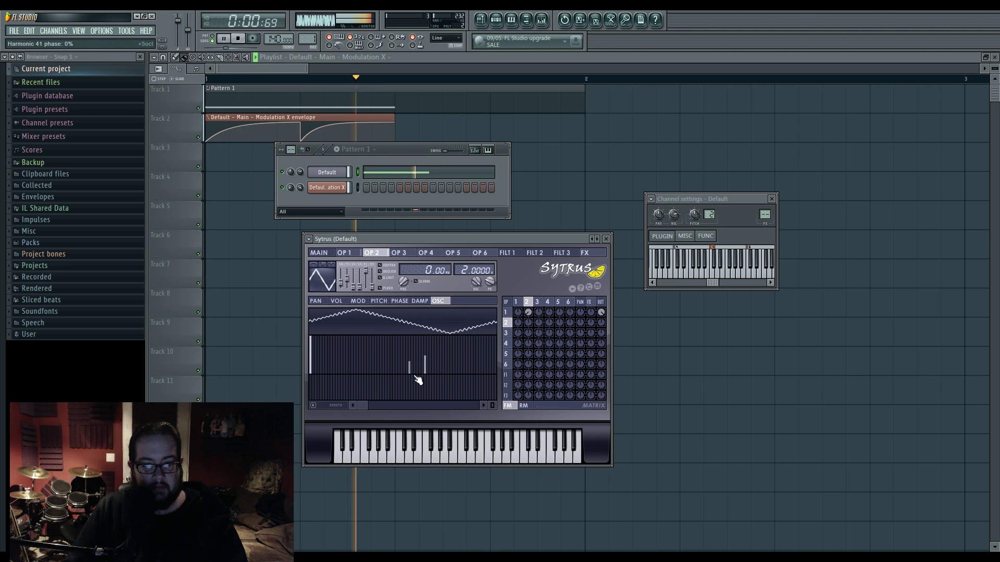
pyautogui.click(409, 373)
pyautogui.click(426, 352)
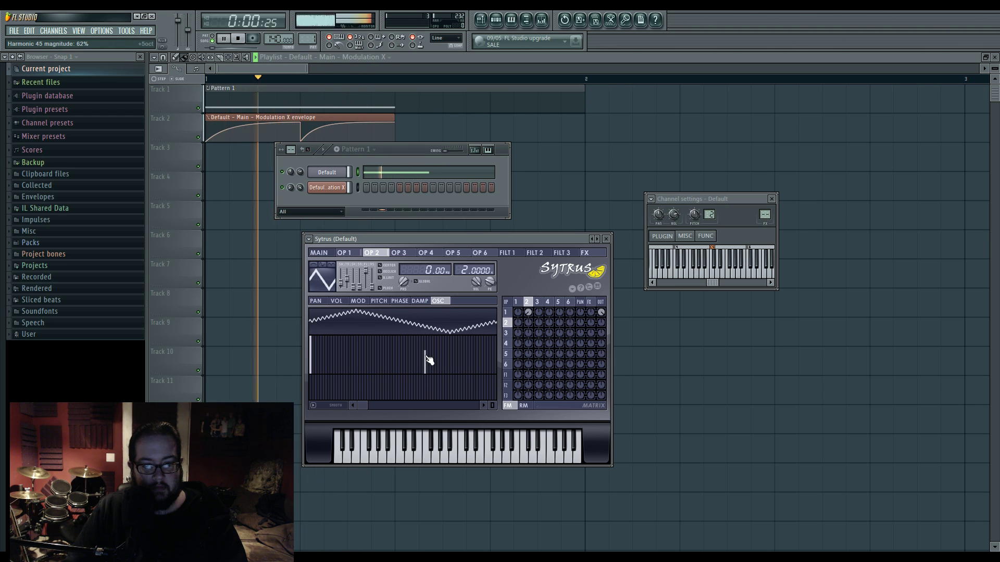
pyautogui.click(431, 365)
pyautogui.press('space')
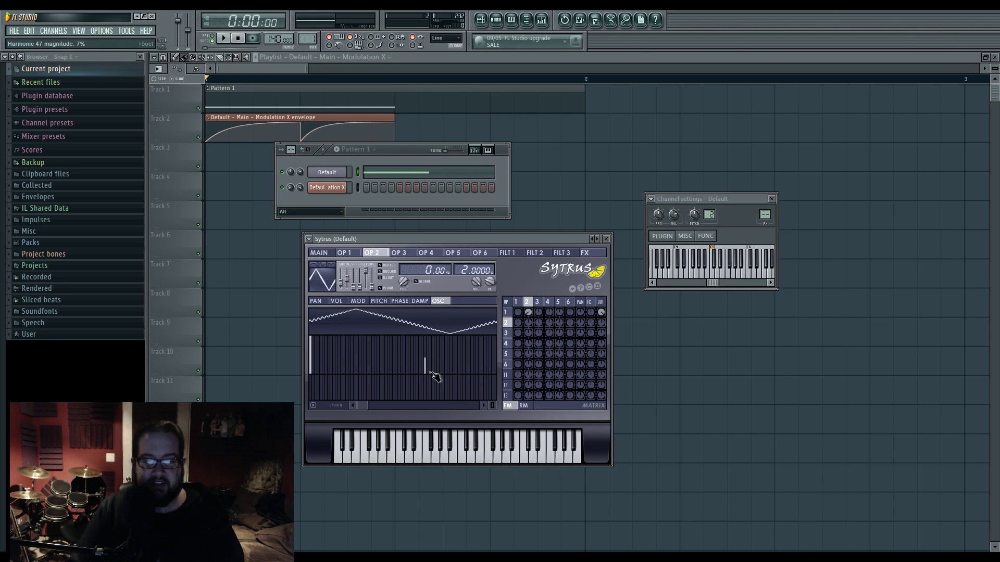
# Redraw harmonics 46–59, try harmonic 43, then settle on one strong harmonic at 24
pyautogui.moveTo(432, 387)
pyautogui.mouseDown()
pyautogui.moveTo(389, 352)
pyautogui.moveTo(393, 379)
pyautogui.moveTo(466, 370)
pyautogui.moveTo(458, 357)
pyautogui.moveTo(394, 391)
pyautogui.mouseUp()
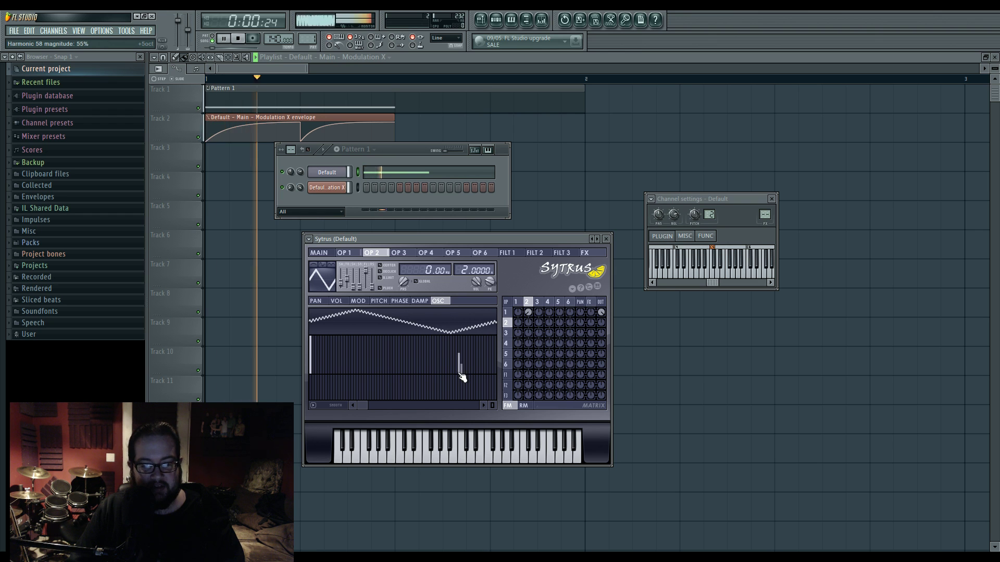
pyautogui.moveTo(462, 369); pyautogui.dragTo(464, 384)
pyautogui.click(422, 346)
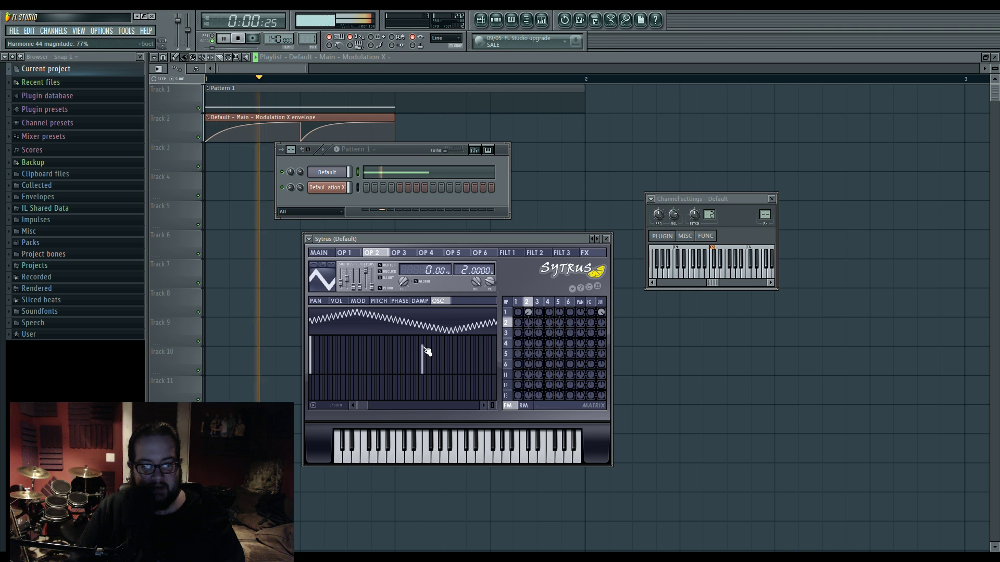
pyautogui.press('space')
pyautogui.moveTo(426, 360)
pyautogui.mouseDown()
pyautogui.moveTo(427, 382)
pyautogui.moveTo(402, 357)
pyautogui.moveTo(403, 369)
pyautogui.moveTo(373, 373)
pyautogui.mouseUp()
pyautogui.click(371, 356)
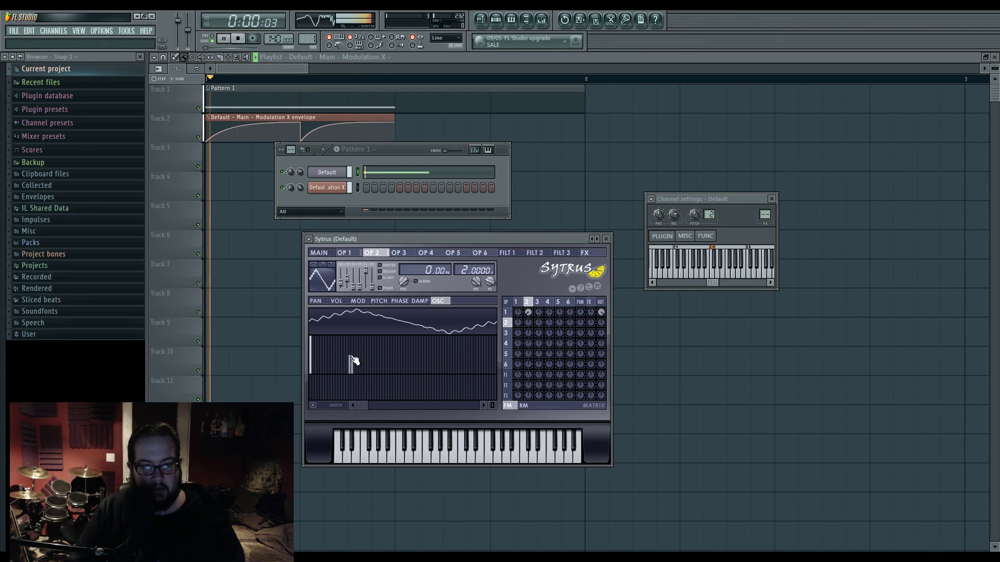
# Add harmonics around 38 and 44 to operator 2 and lower both to about 45%
pyautogui.press('space')
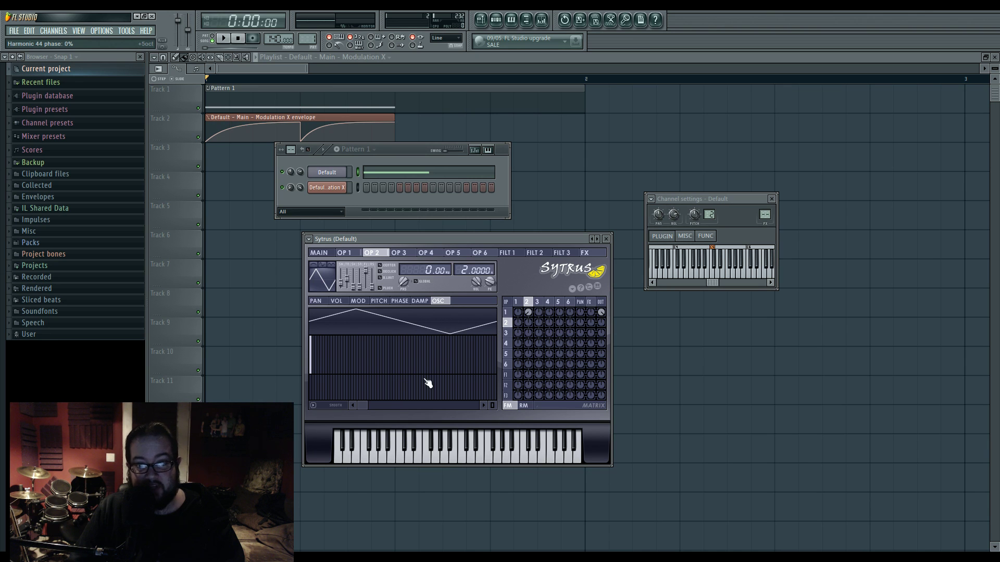
pyautogui.click(417, 351)
pyautogui.click(424, 356)
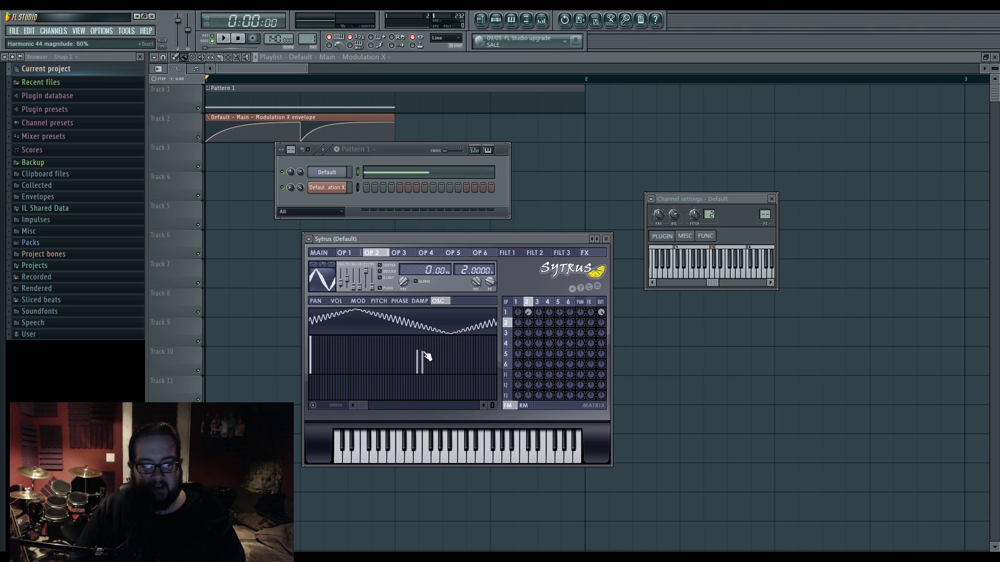
pyautogui.moveTo(422, 374)
pyautogui.mouseDown()
pyautogui.moveTo(419, 358)
pyautogui.moveTo(427, 363)
pyautogui.mouseUp()
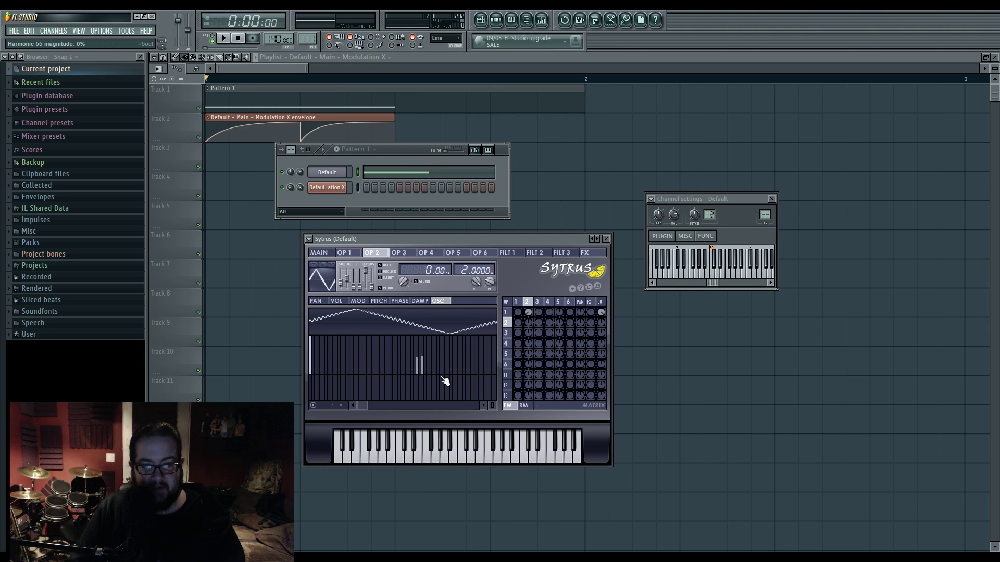
# Set phases: fundamental 42%, harmonic 45 at 44%, harmonic 43 at 75%, auditioning the result
pyautogui.moveTo(316, 386); pyautogui.dragTo(425, 383)
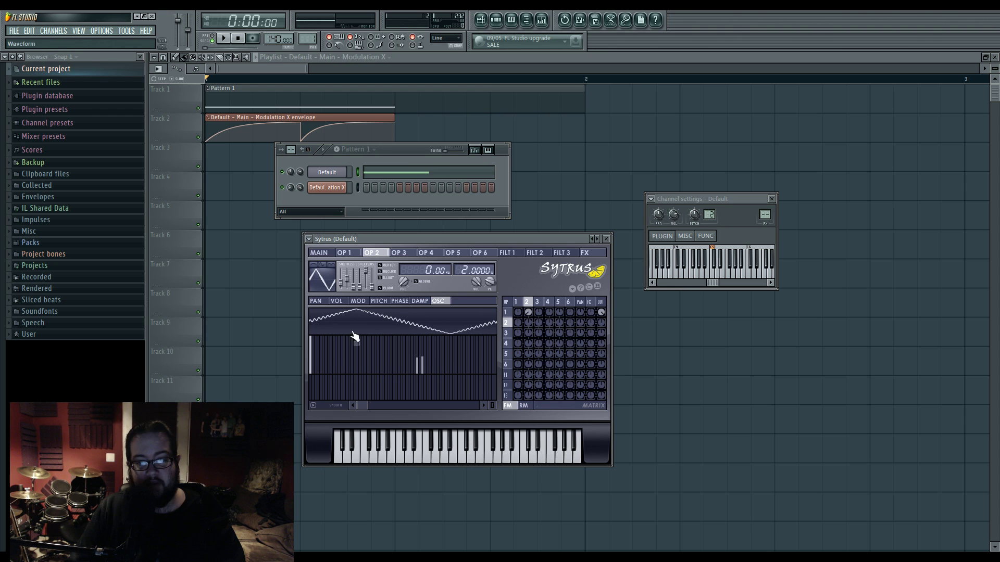
pyautogui.moveTo(421, 384)
pyautogui.mouseDown()
pyautogui.moveTo(430, 392)
pyautogui.moveTo(424, 361)
pyautogui.mouseUp()
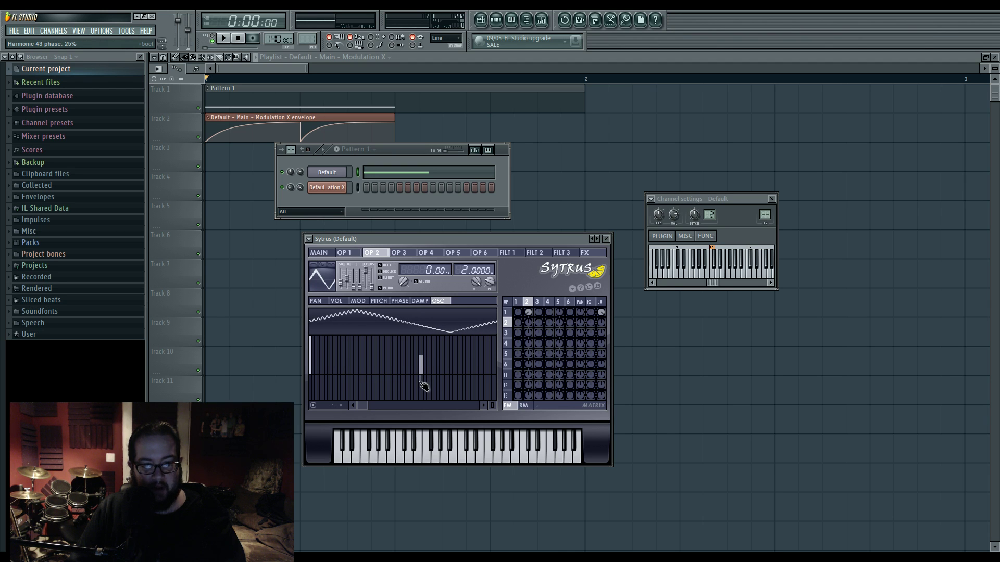
pyautogui.press('space')
pyautogui.moveTo(425, 390); pyautogui.dragTo(425, 399)
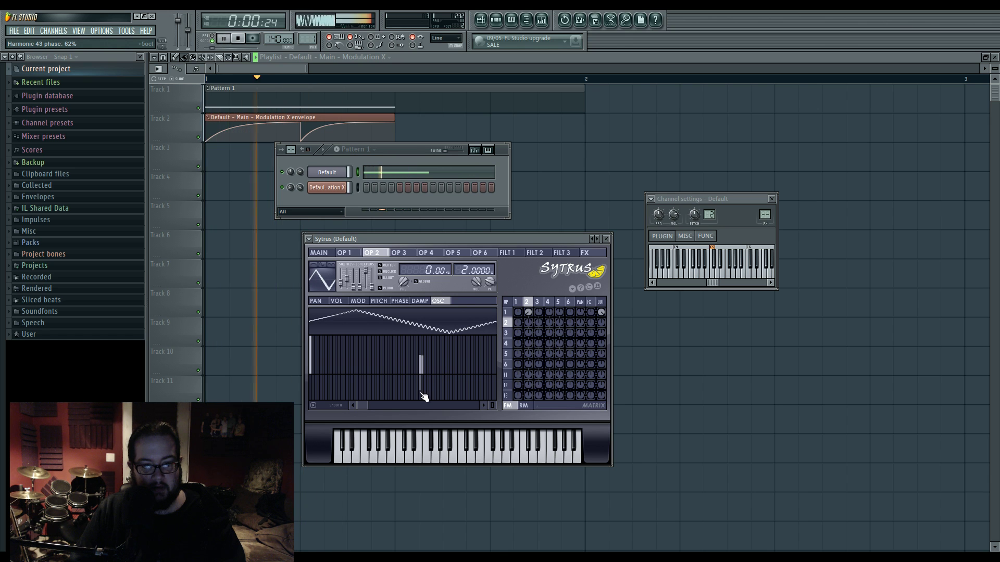
pyautogui.press('space')
pyautogui.press('space')
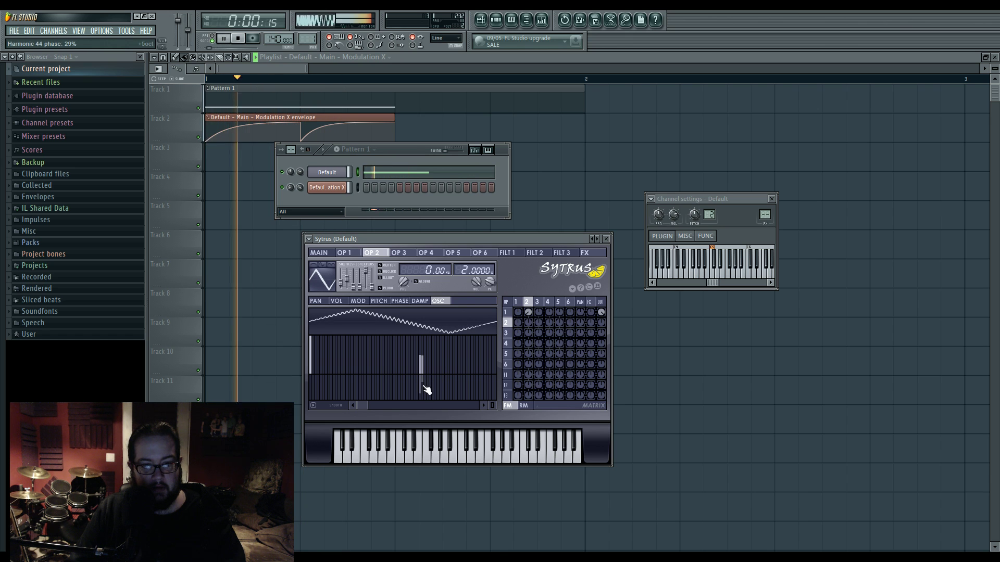
# Shift harmonic 2's phase to 40%, tweak the harmonic near 43, and reset the fundamental's phase
pyautogui.moveTo(319, 390); pyautogui.dragTo(316, 388)
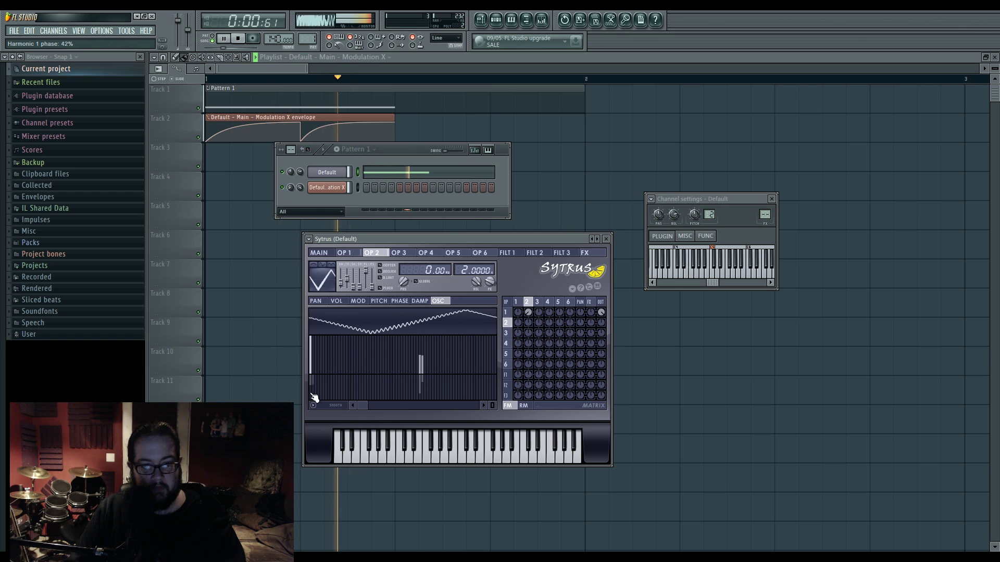
pyautogui.press('space')
pyautogui.press('space')
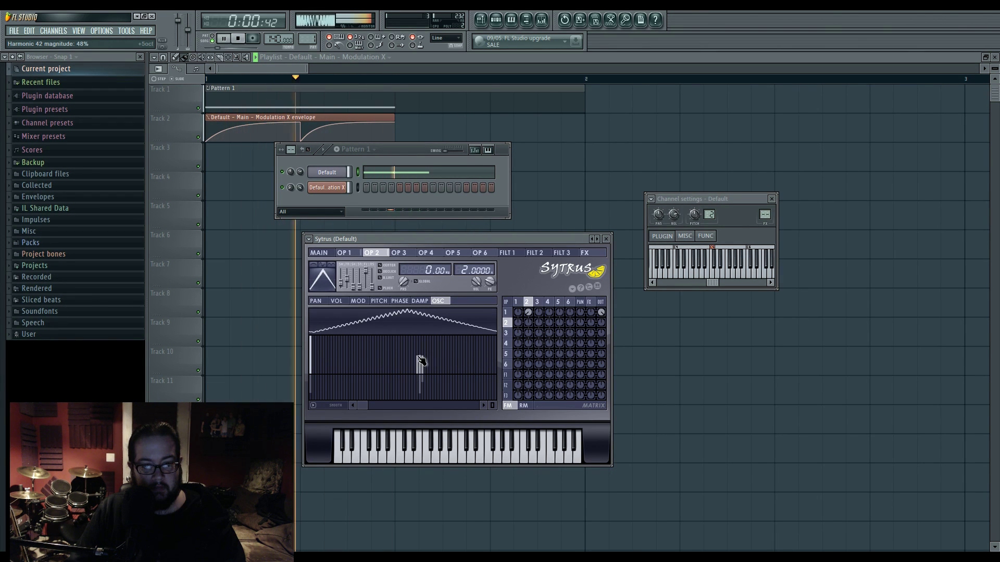
pyautogui.click(422, 382)
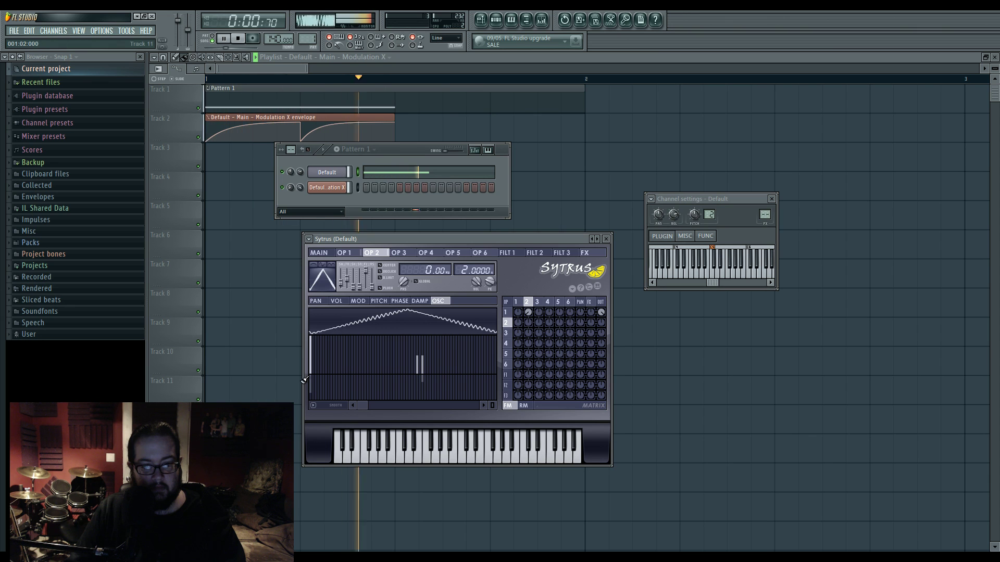
pyautogui.press('space')
pyautogui.click(316, 380)
pyautogui.click(418, 394)
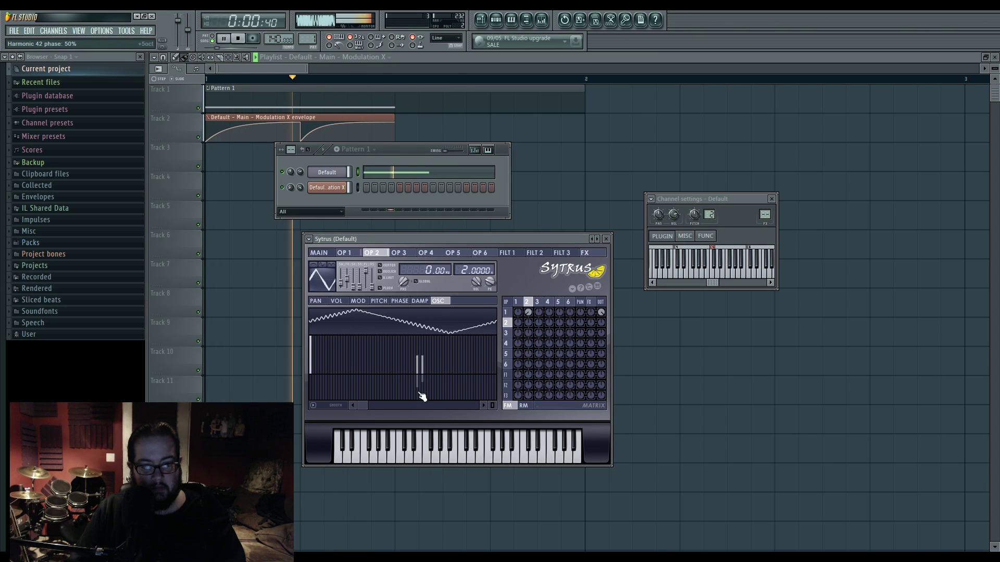